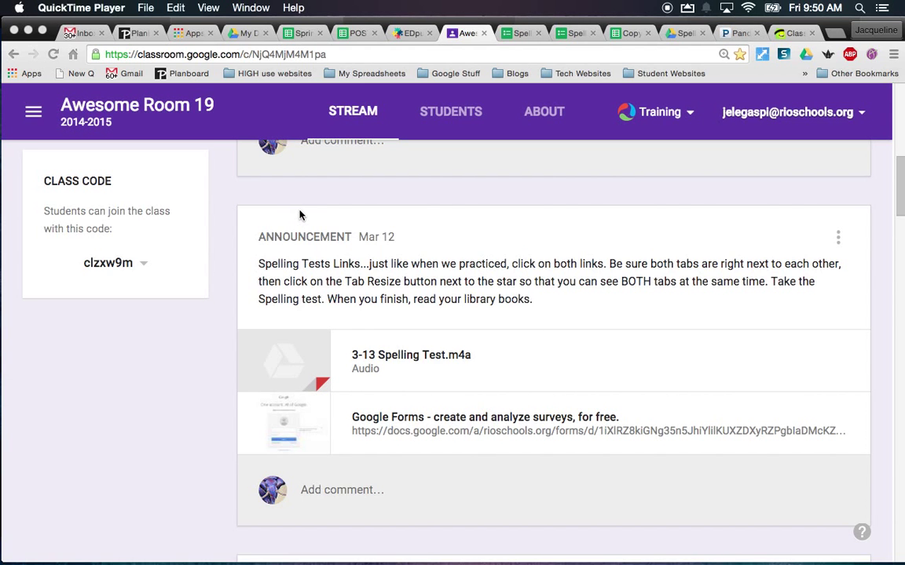
Look over the Mar 12 Spelling Tests announcement, then switch to the Spelling Test – March 13, 2015 form editor
scroll(309, 184, "up", 4)
scroll(311, 185, "down", 4)
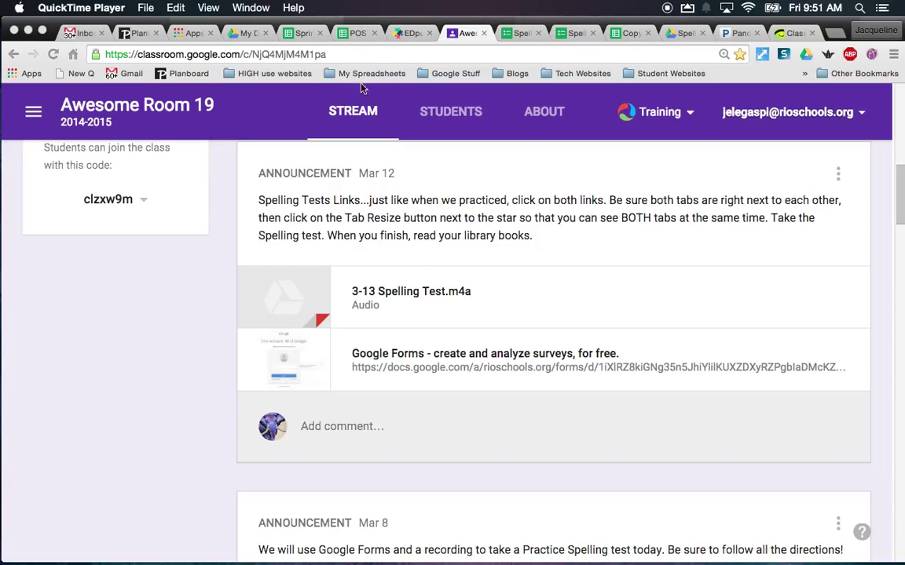
left_click(516, 34)
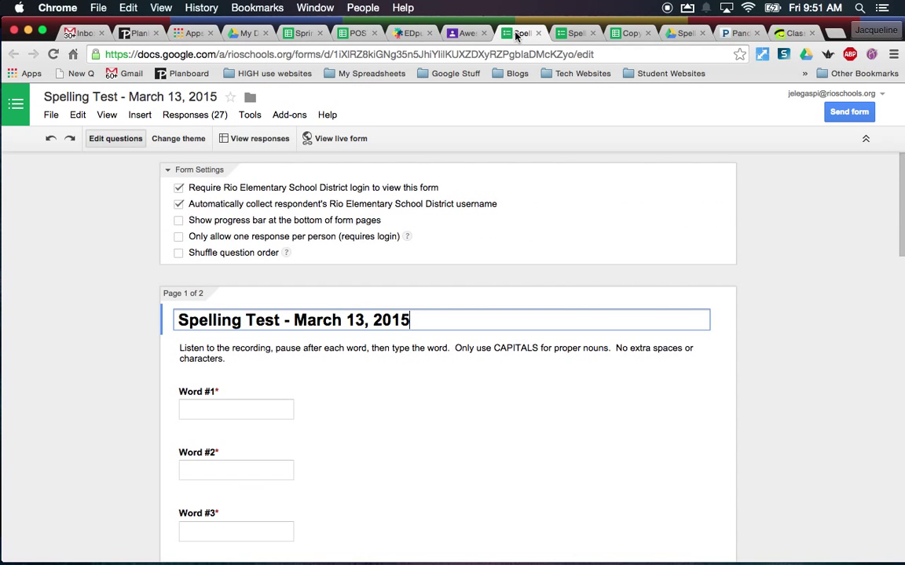
Preview the live form, recheck automatic username collection in the editor, then move to the filled-in live form
left_click(580, 33)
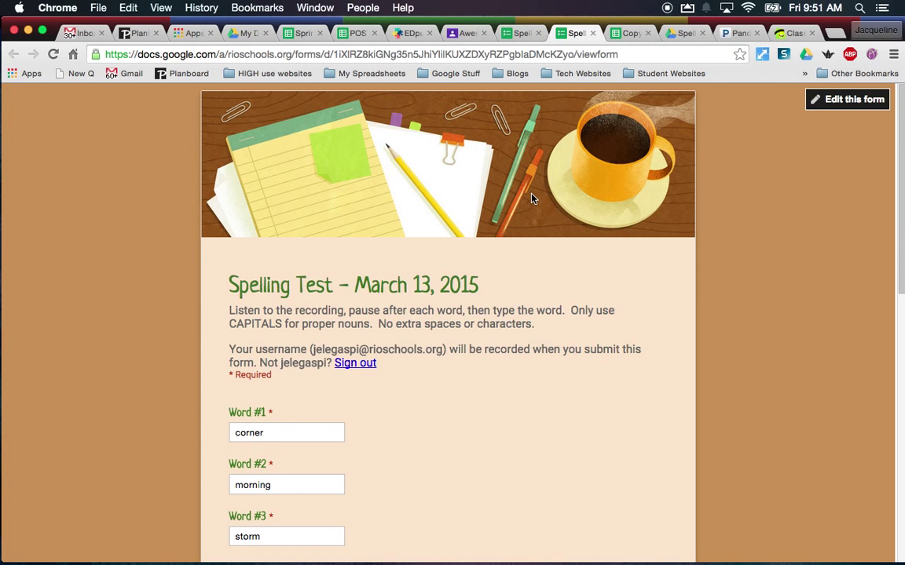
left_click(519, 35)
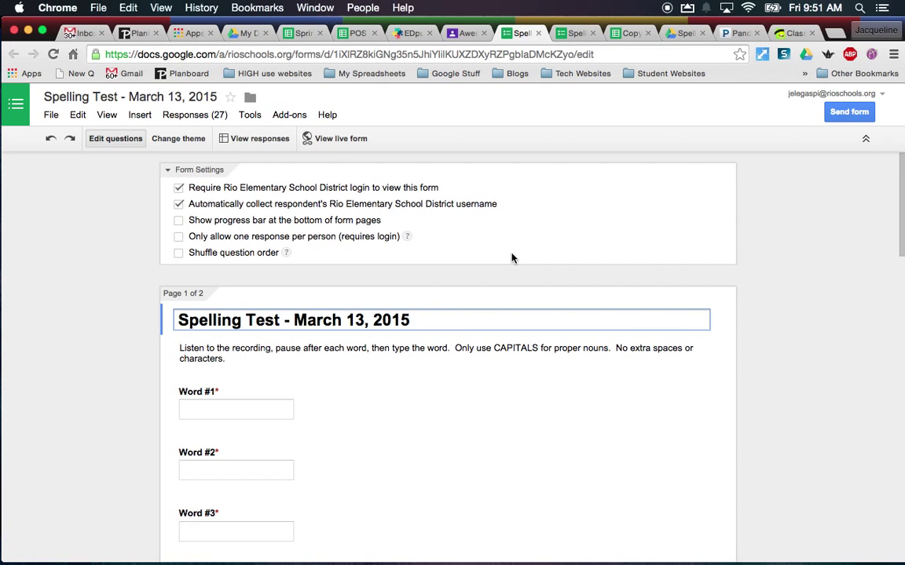
left_click(197, 207)
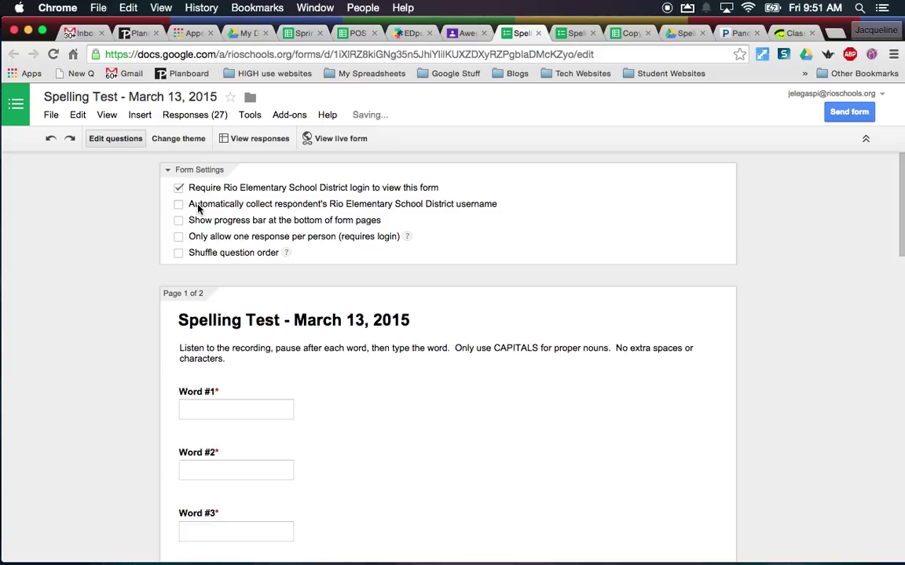
left_click(200, 208)
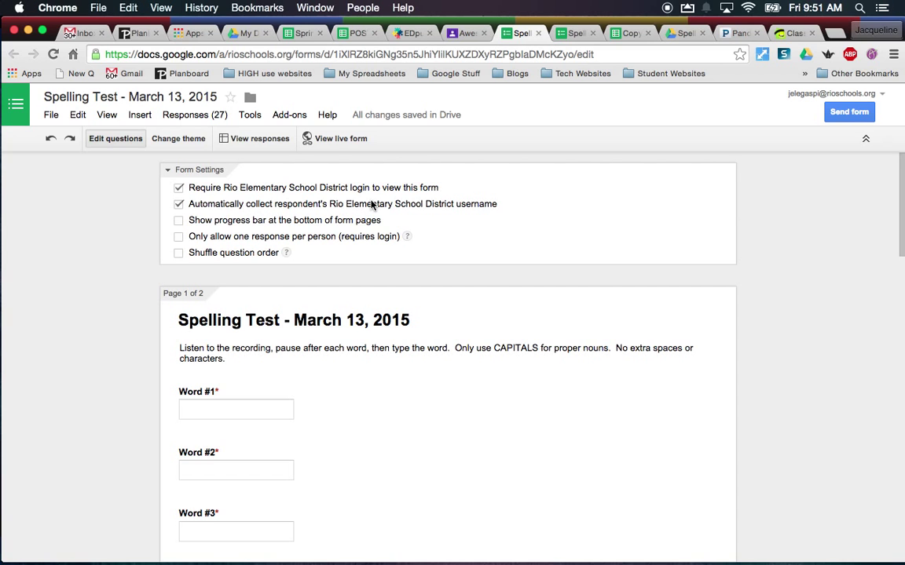
left_click(562, 32)
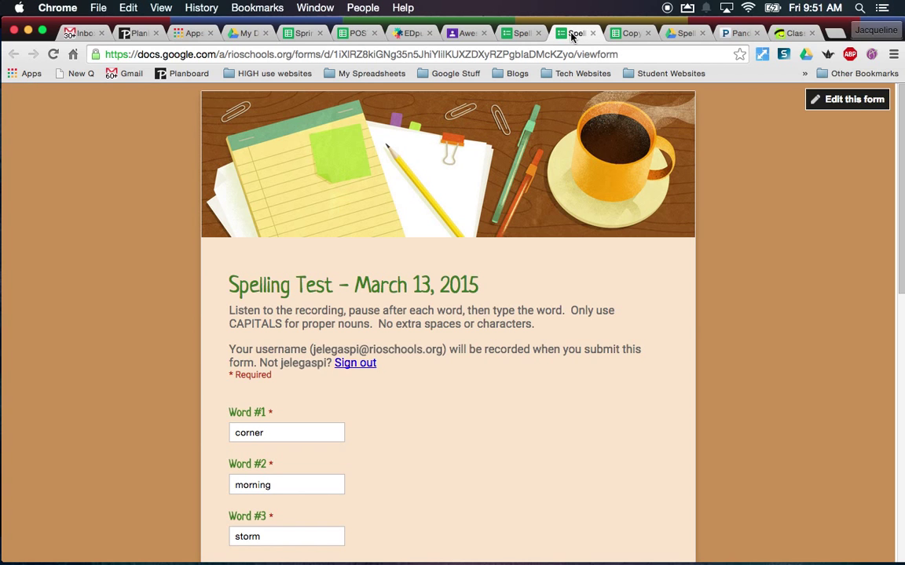
Enter 'contest' as Word #12 and continue to the form's final page
scroll(466, 275, "down", 2)
scroll(466, 276, "down", 1)
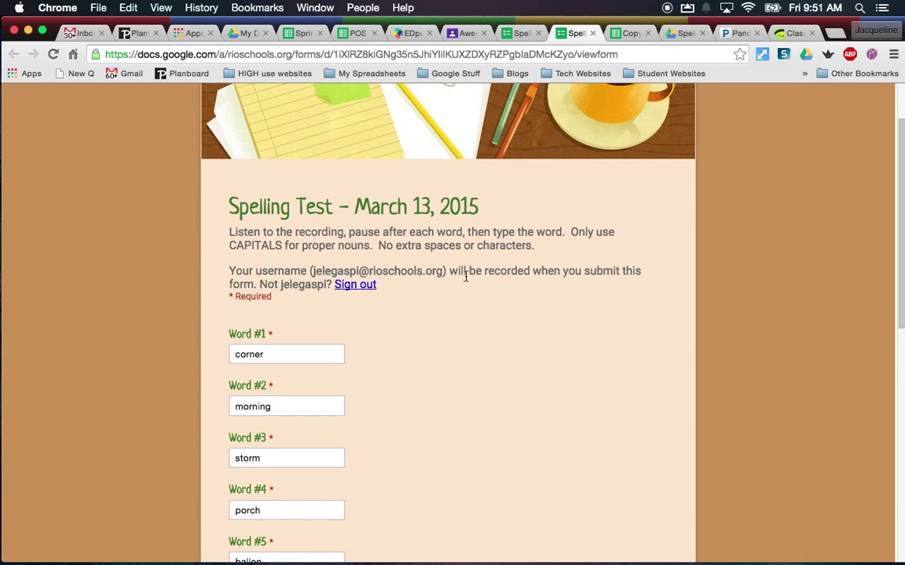
scroll(466, 284, "up", 2)
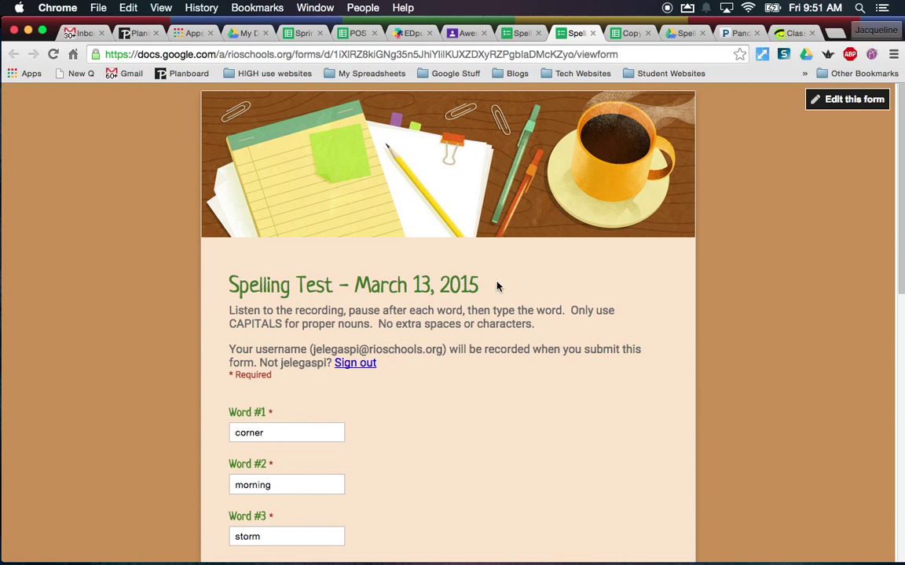
scroll(522, 274, "down", 2)
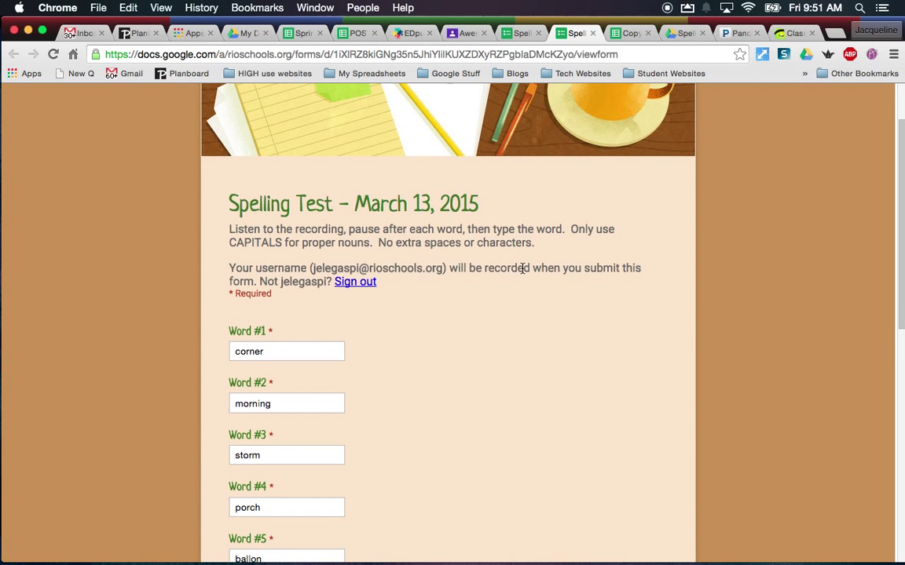
scroll(510, 356, "down", 5)
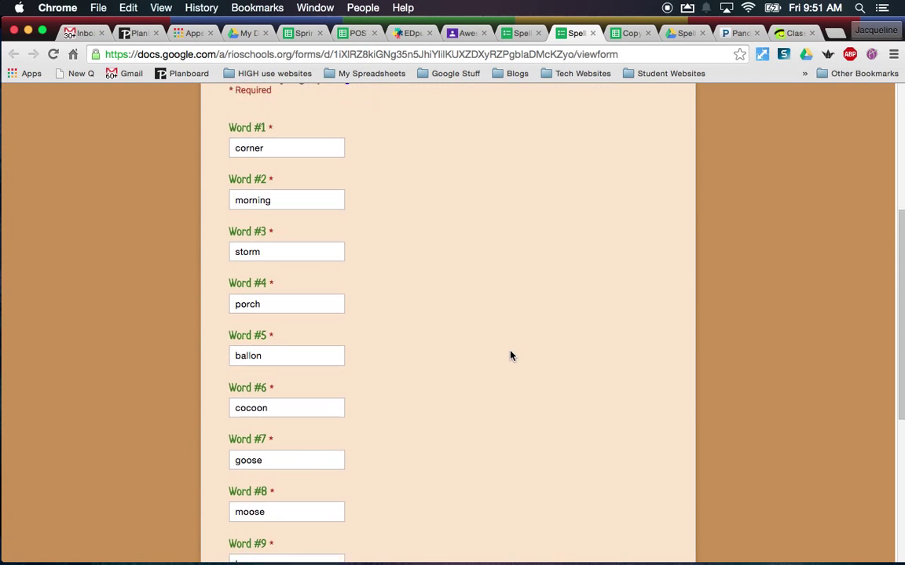
scroll(510, 356, "down", 4)
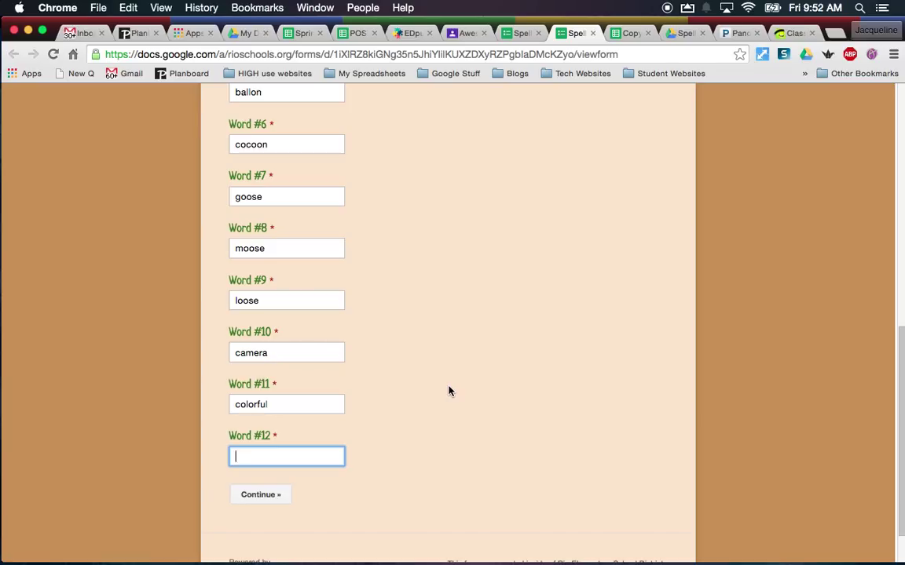
type("contest")
left_click(258, 495)
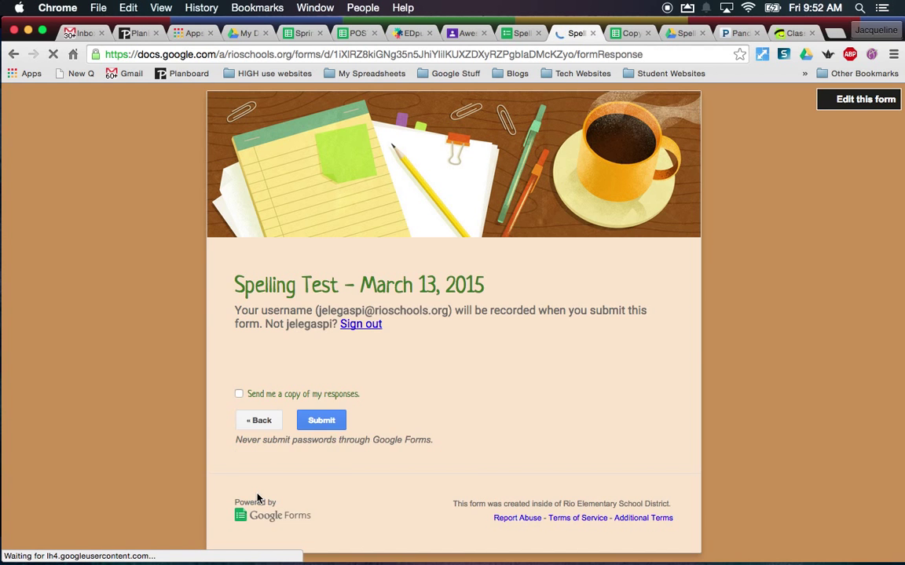
Submit the spelling test and return to the form editor, now at 28 responses
scroll(622, 414, "down", 5)
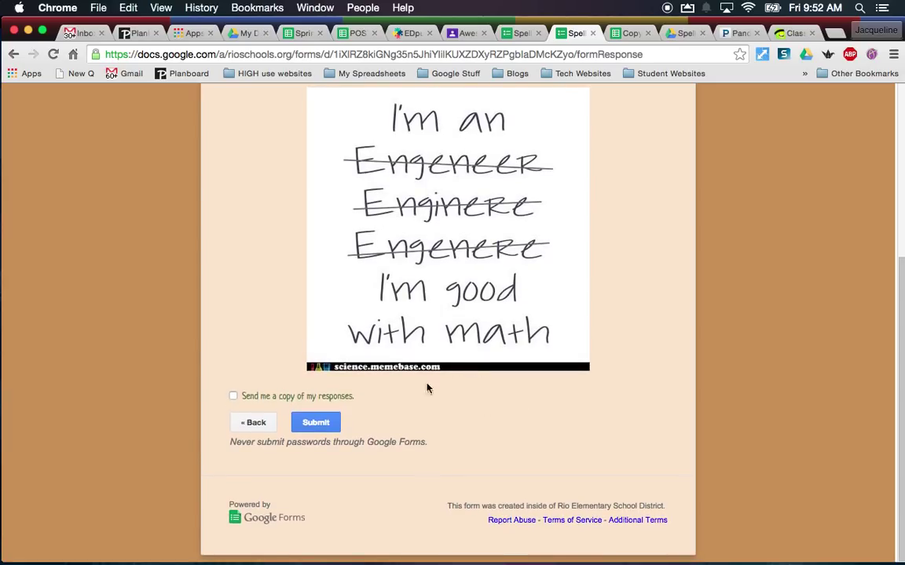
left_click(322, 426)
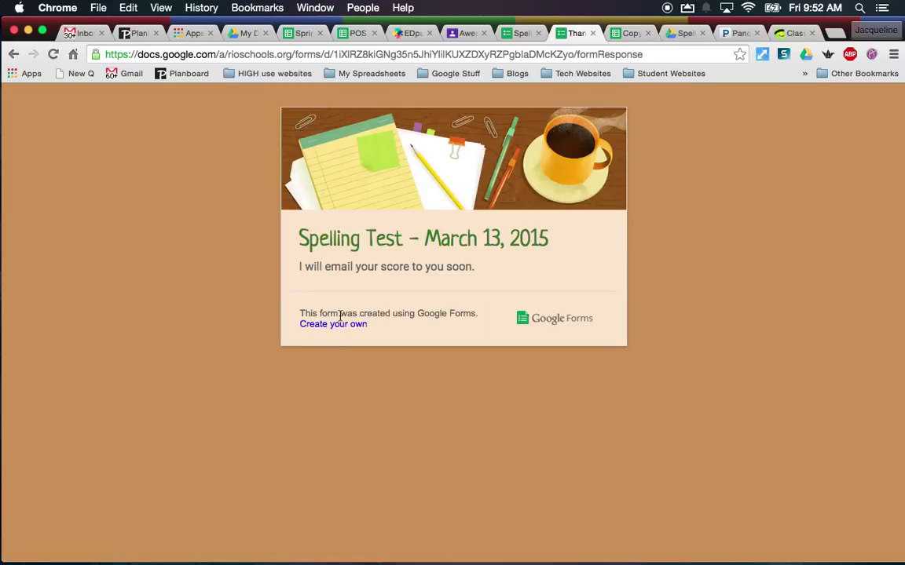
left_click(516, 34)
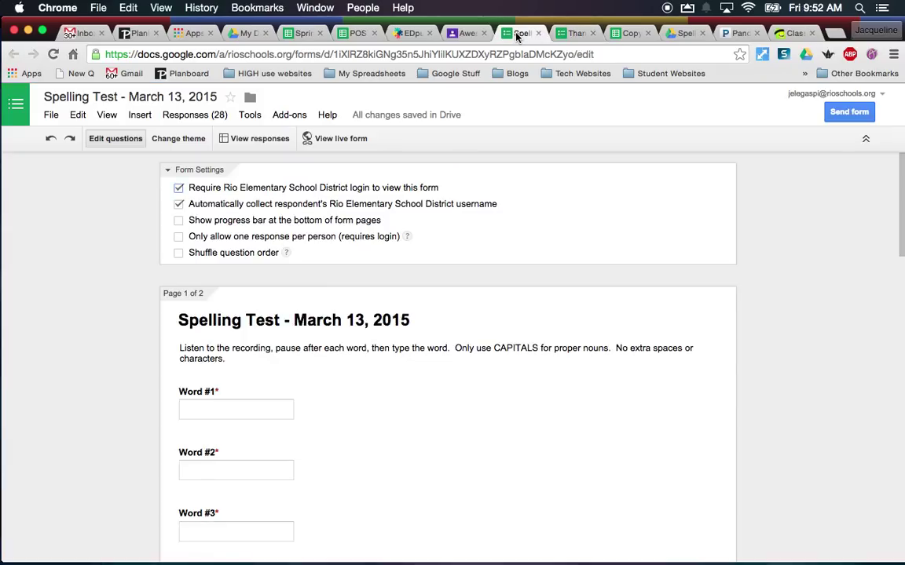
Switch to the 'Copy of Spelling Test - March 12, 2015 (Responses)' spreadsheet
scroll(450, 246, "down", 1)
scroll(448, 247, "up", 1)
mouse_move(416, 384)
left_click(629, 35)
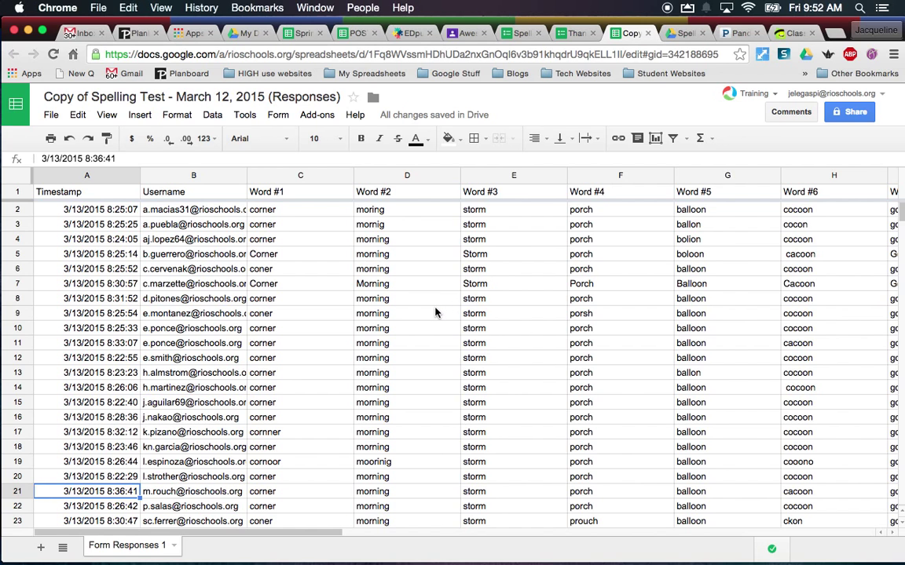
Enable Flubaroo from Add-ons > Flubaroo and dismiss its confirmation notice
left_click(302, 118)
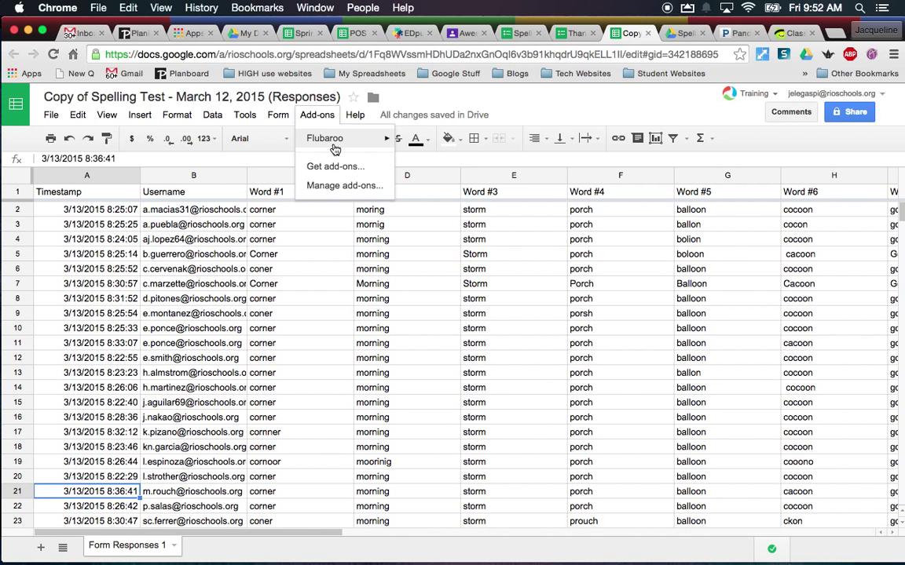
mouse_move(334, 147)
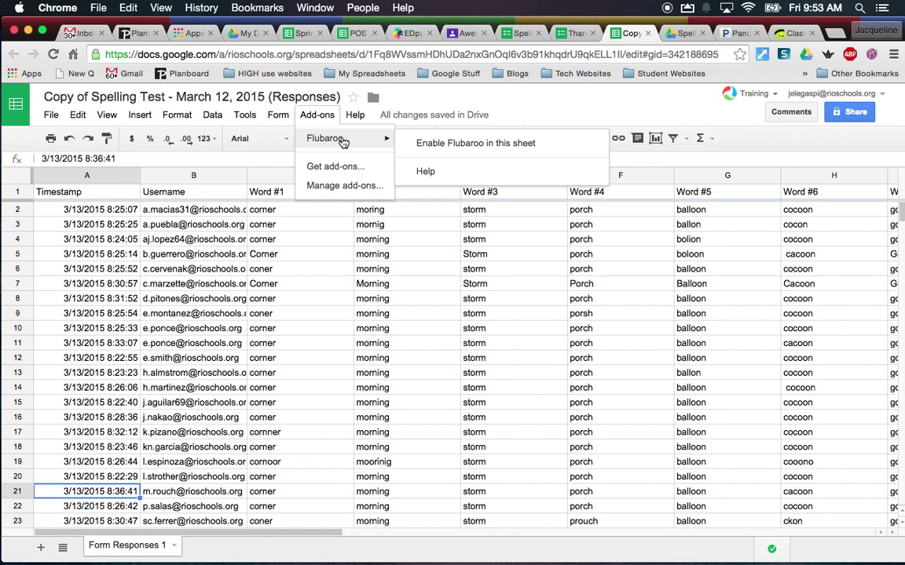
left_click(495, 144)
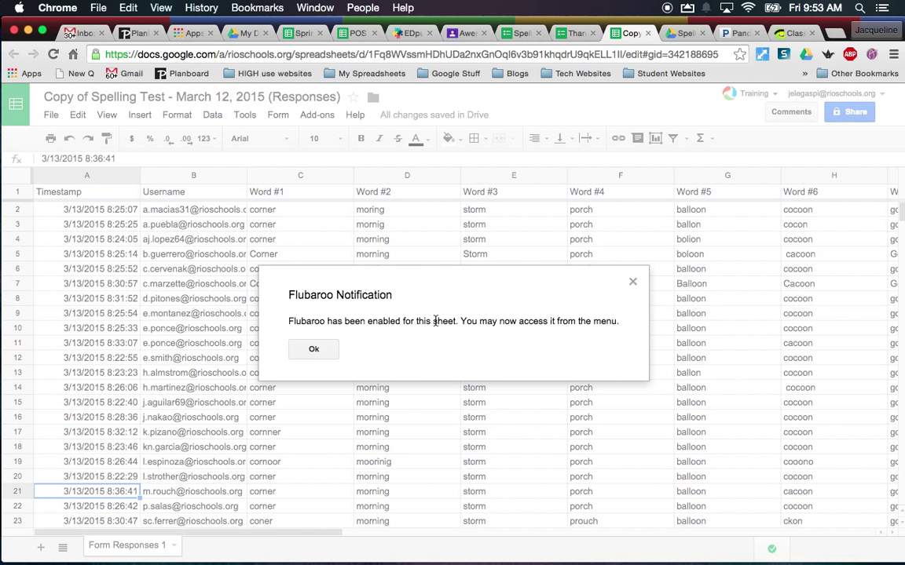
left_click(316, 351)
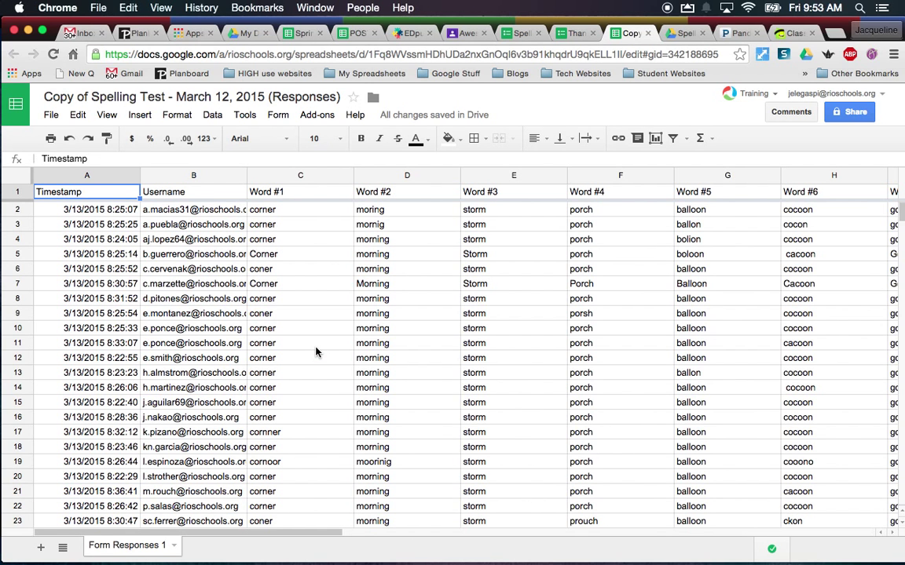
Start Flubaroo grading with Username as Identifies Student and 1 point per spelling word
left_click(317, 116)
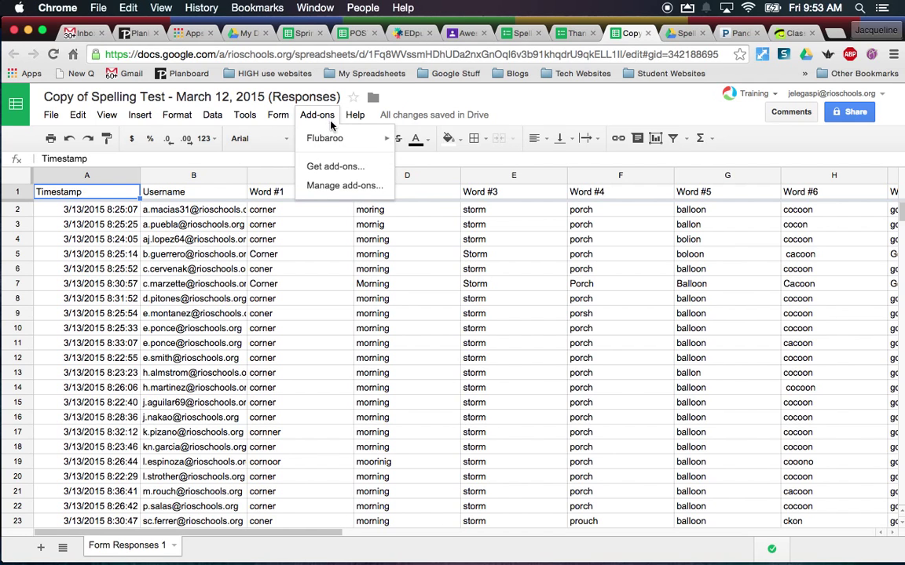
mouse_move(336, 143)
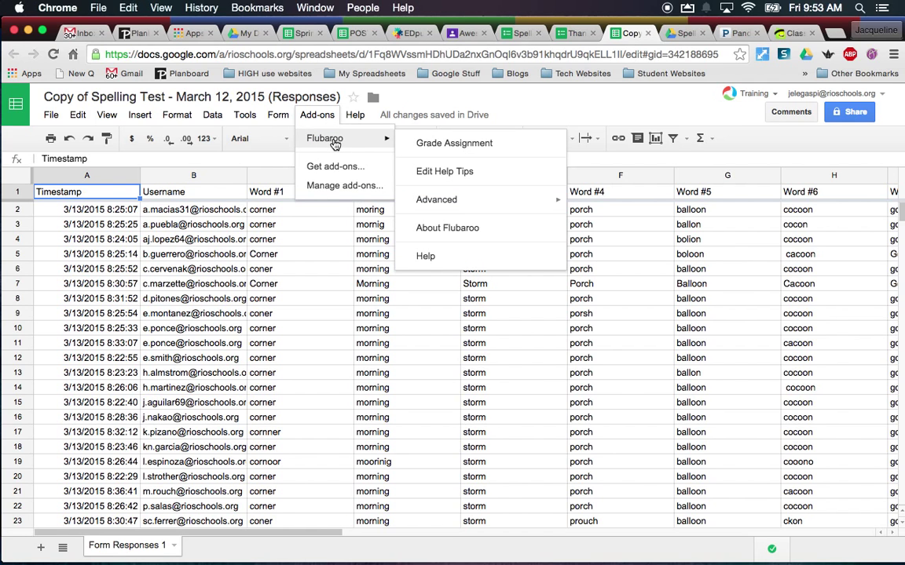
left_click(473, 151)
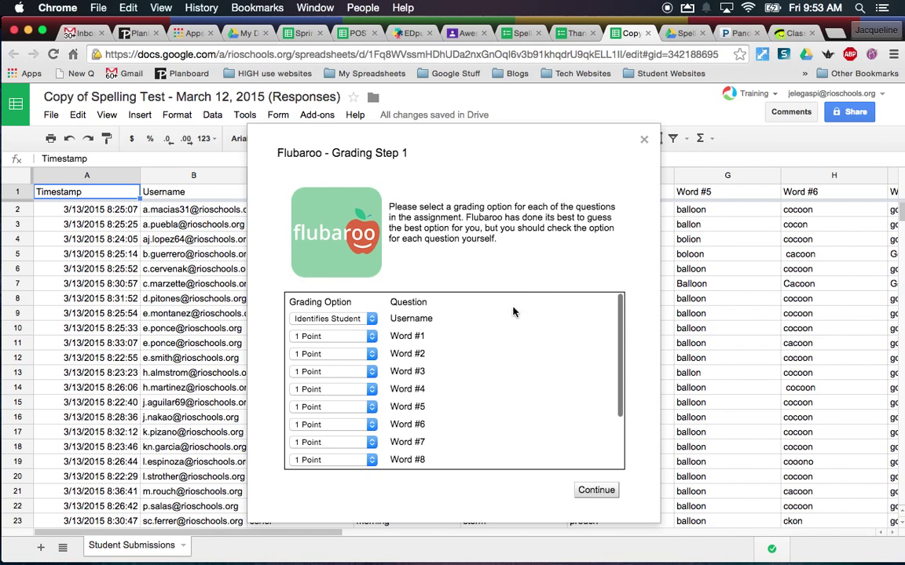
scroll(474, 354, "down", 1)
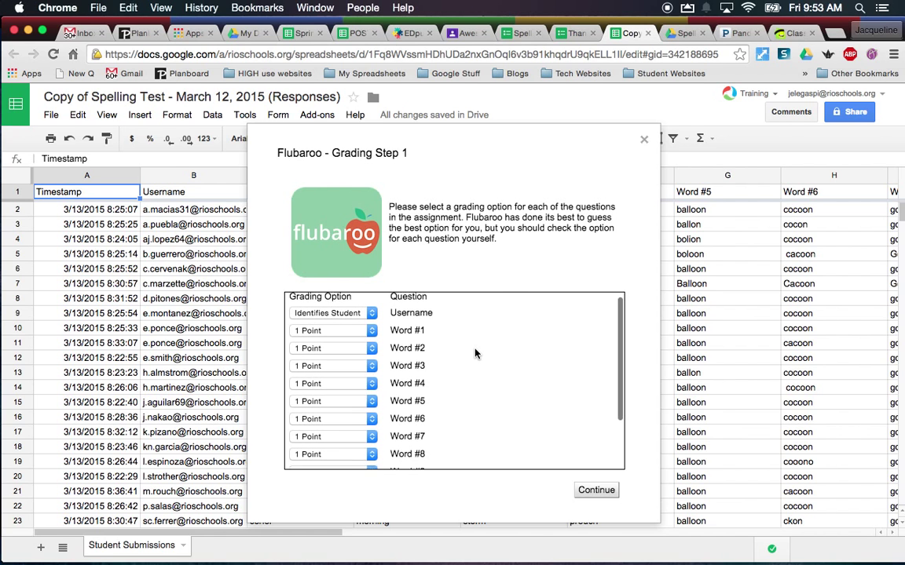
scroll(475, 354, "down", 3)
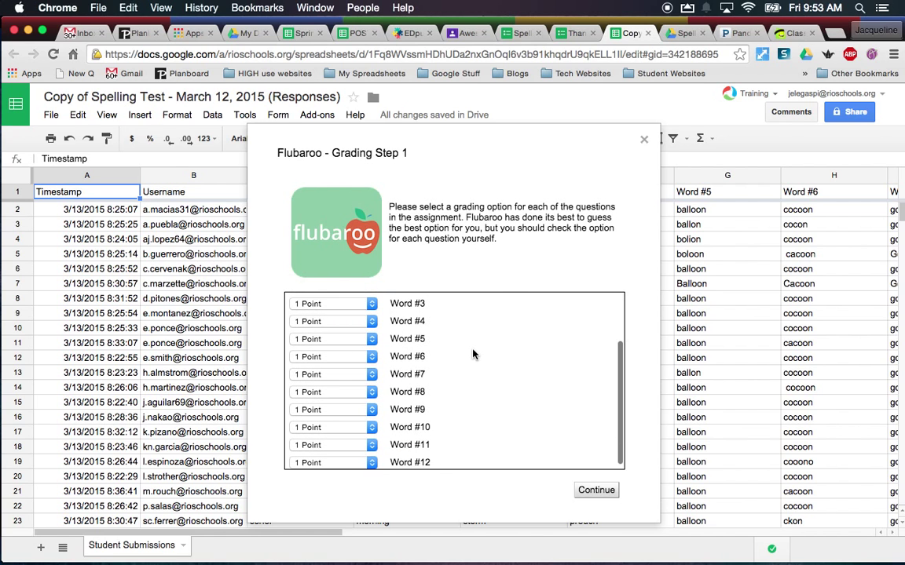
scroll(489, 357, "up", 4)
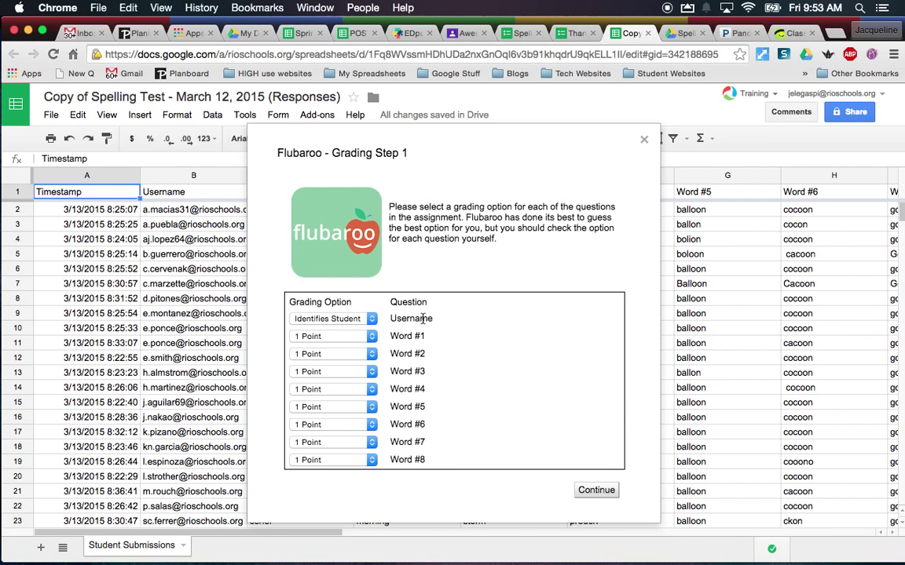
scroll(482, 360, "down", 2)
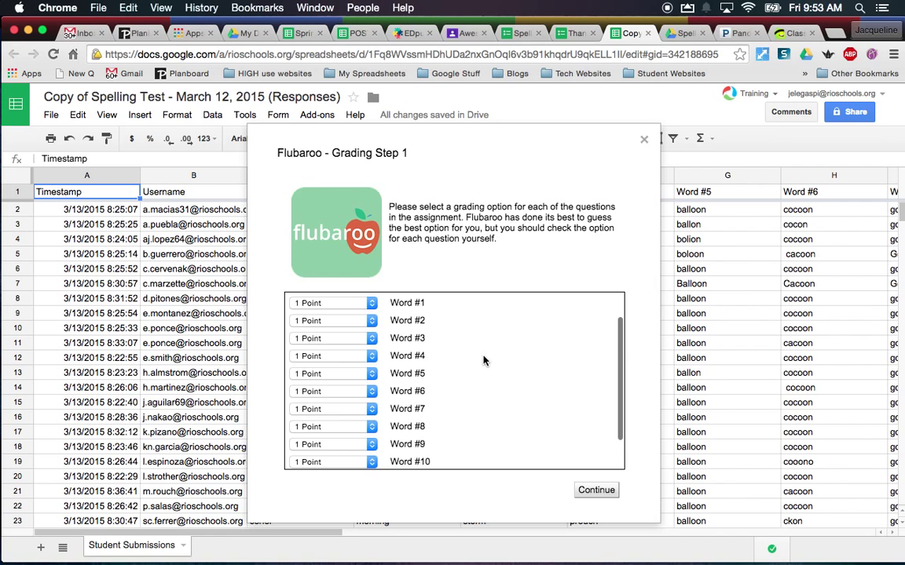
left_click(596, 491)
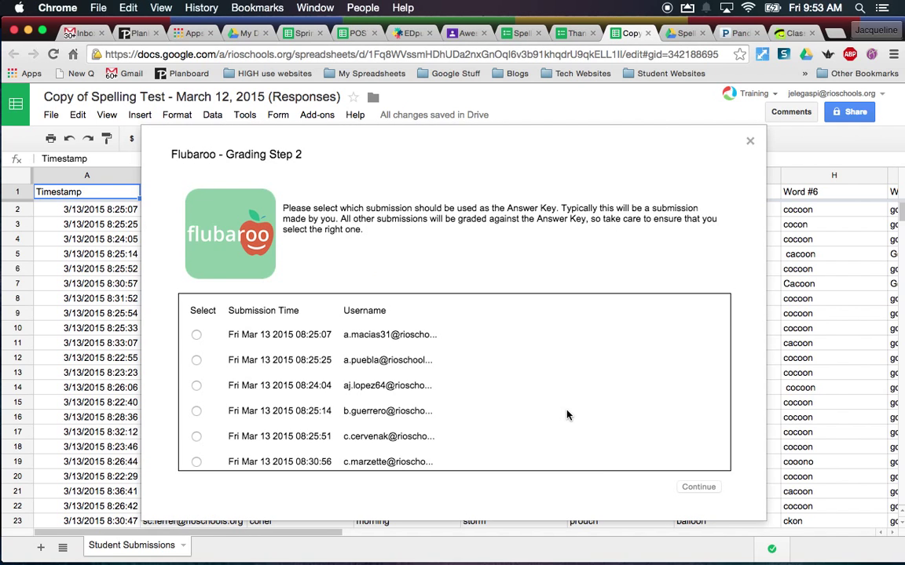
Use the teacher's 09:52:14 submission as the answer key and grade all responses
scroll(505, 371, "down", 5)
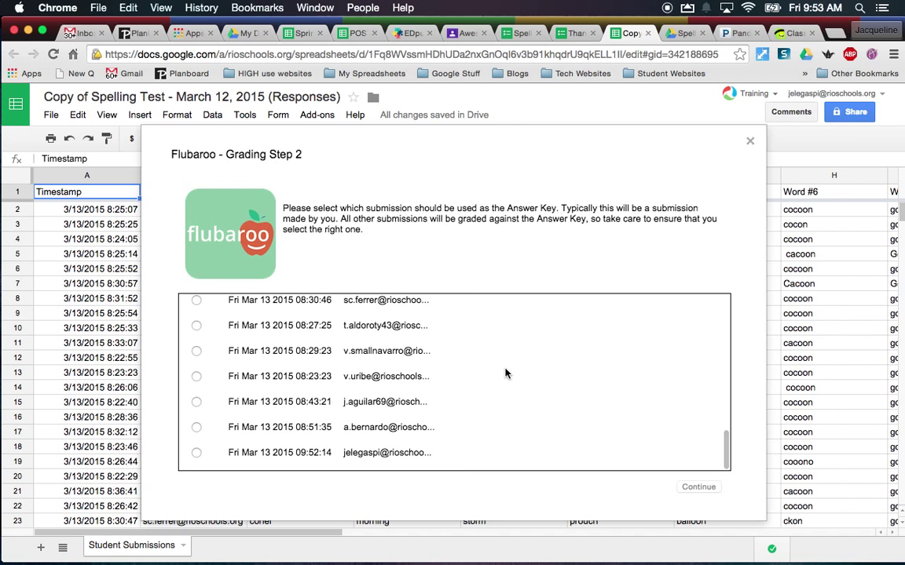
left_click(197, 454)
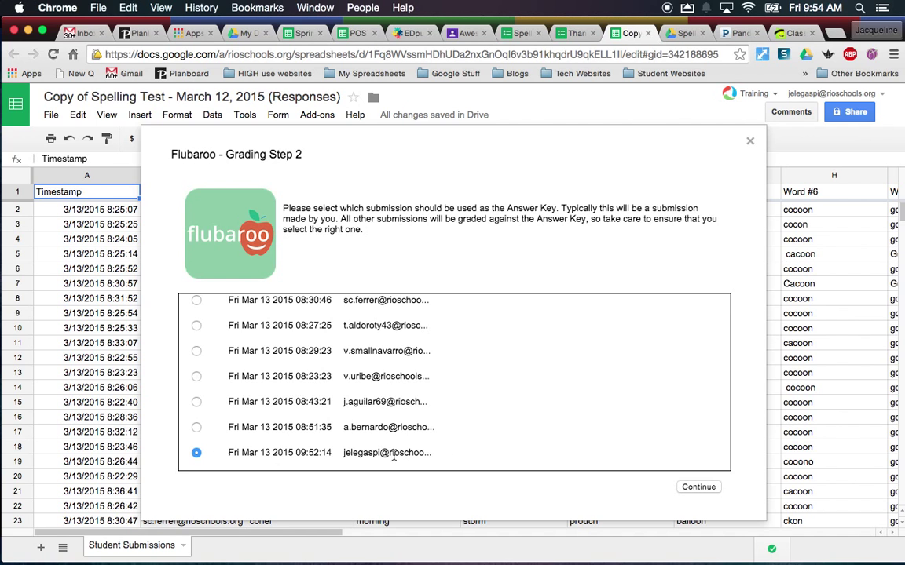
left_click(696, 488)
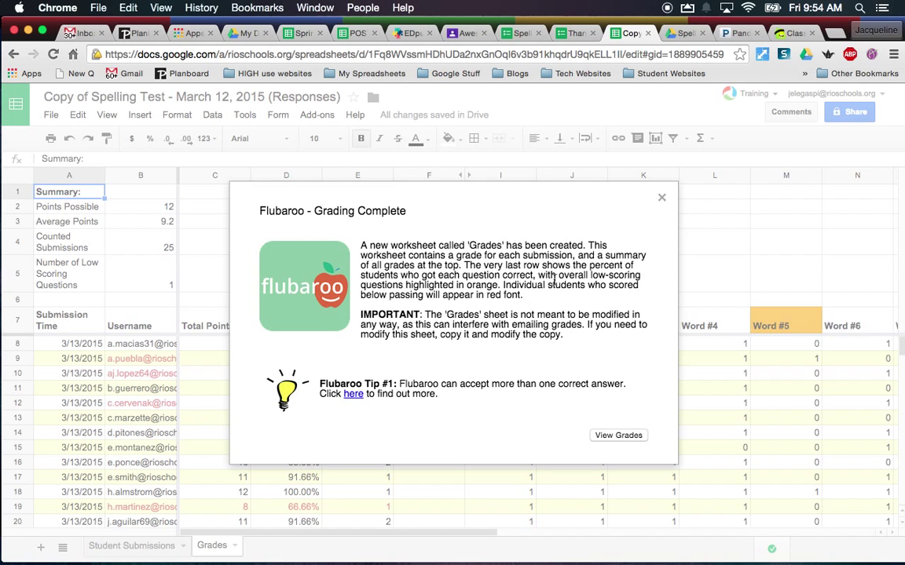
Open the Grades sheet at 110% zoom and review each student's points and percent
left_click(618, 435)
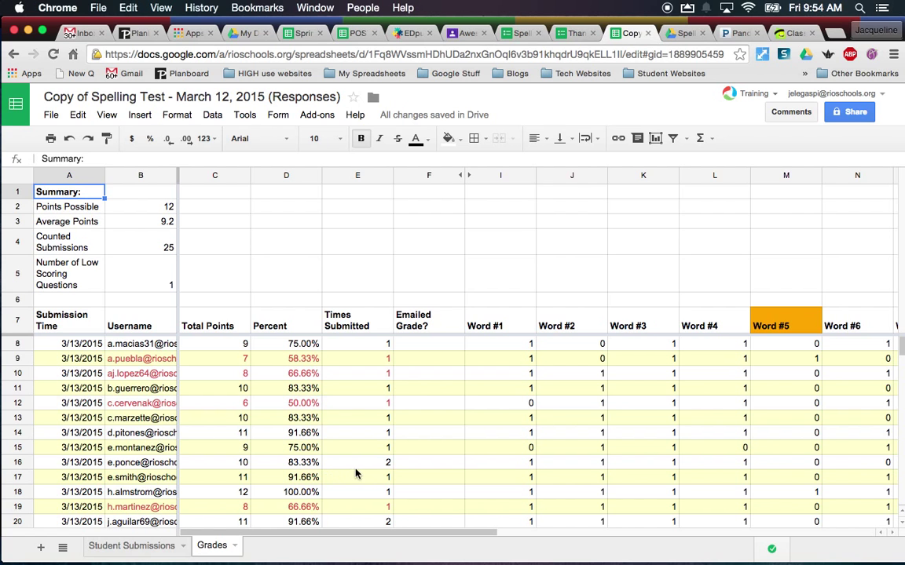
scroll(378, 473, "down", 1)
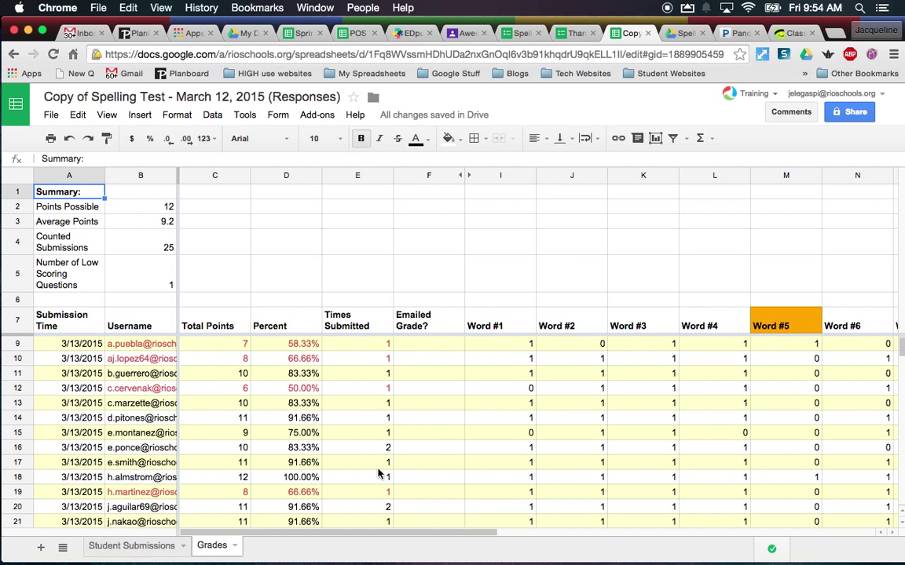
key("super+equal")
scroll(378, 473, "down", 2)
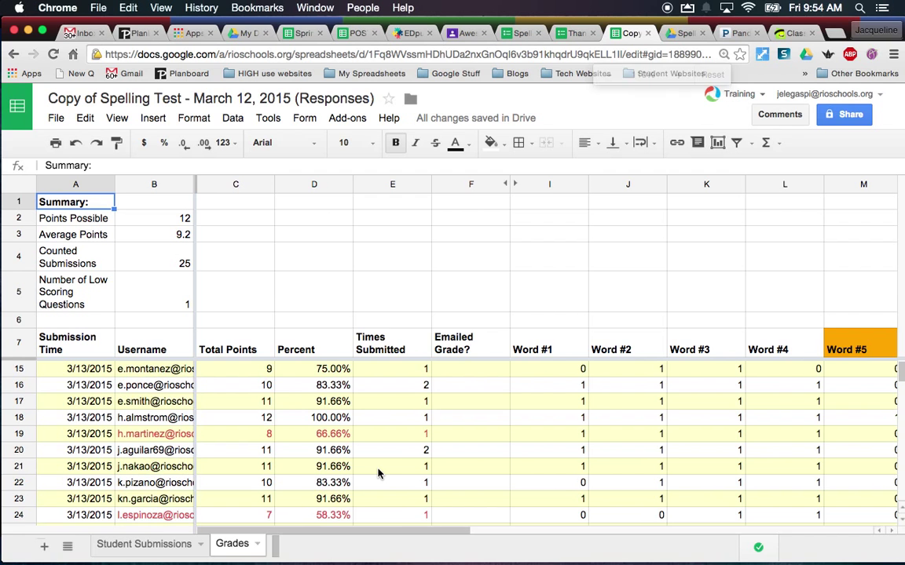
scroll(377, 473, "down", 4)
scroll(378, 473, "down", 2)
scroll(377, 474, "up", 3)
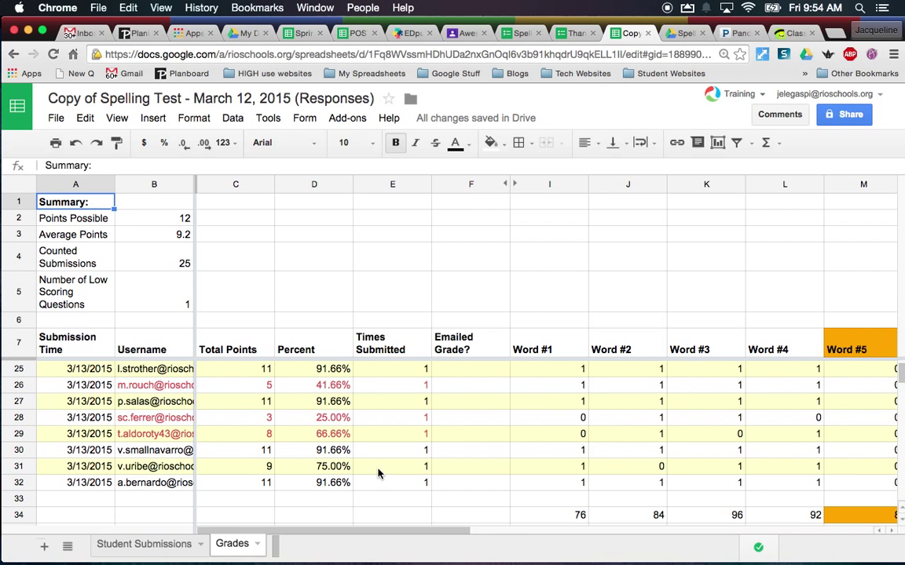
scroll(378, 474, "up", 6)
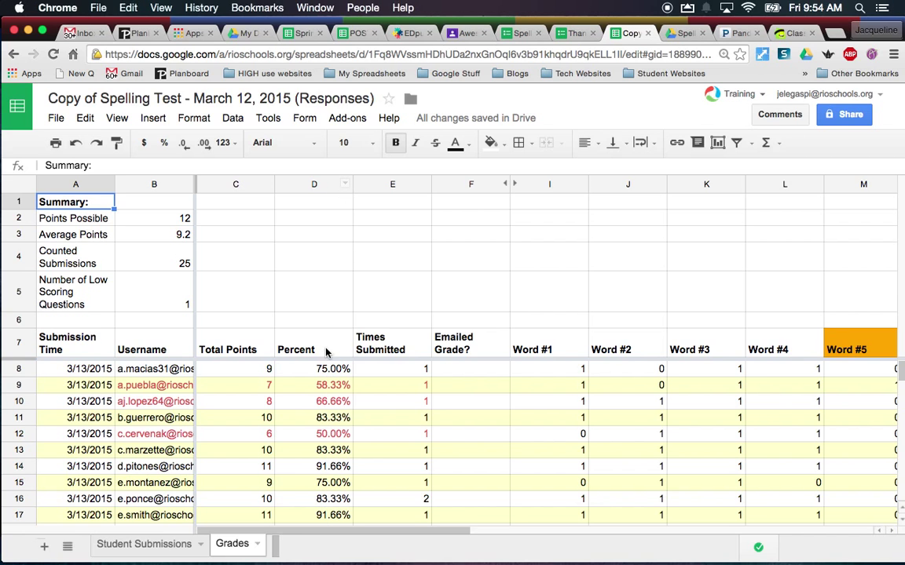
Sort the Grades sheet A → Z by the Percent column D, lowest scores first
left_click(345, 187)
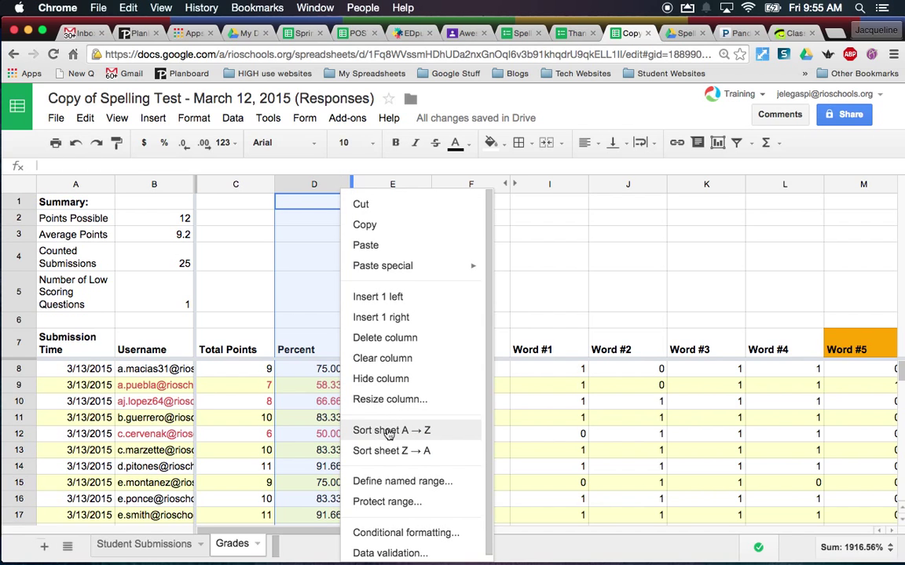
left_click(389, 432)
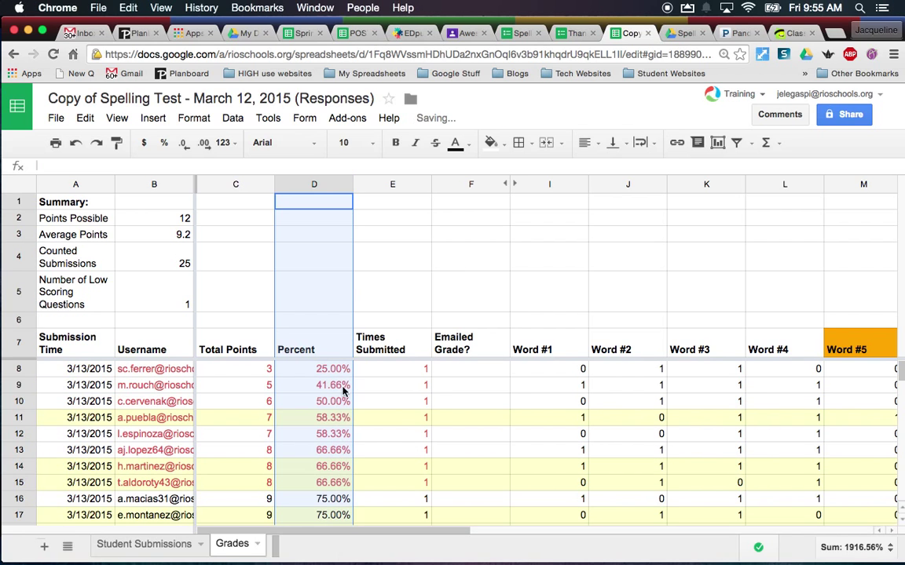
left_click(373, 261)
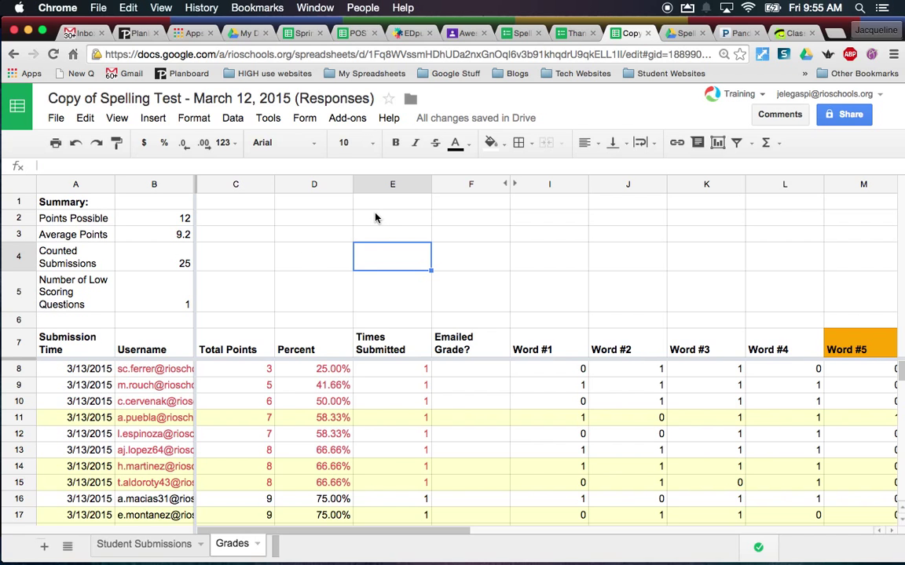
Open Flubaroo's Email Grades with the answer key included and begin the optional message
left_click(357, 120)
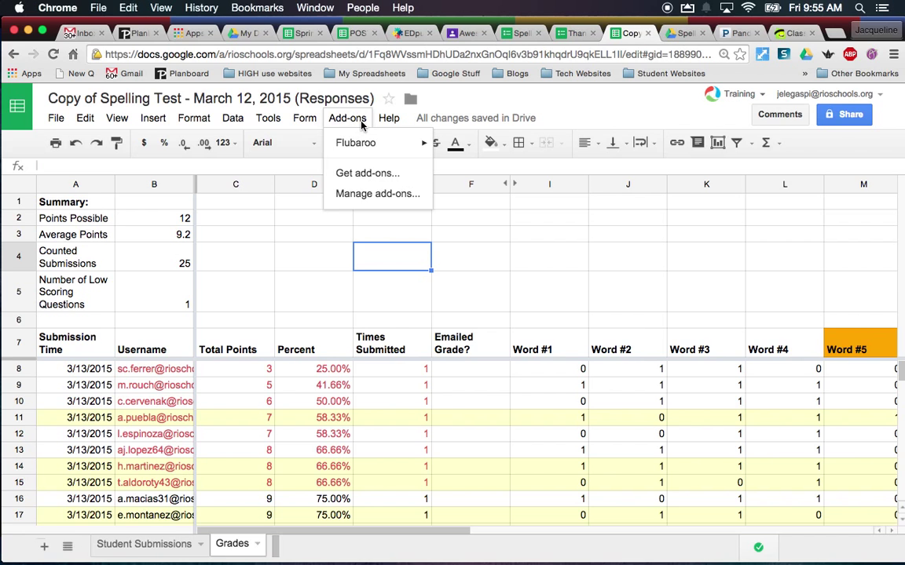
mouse_move(371, 147)
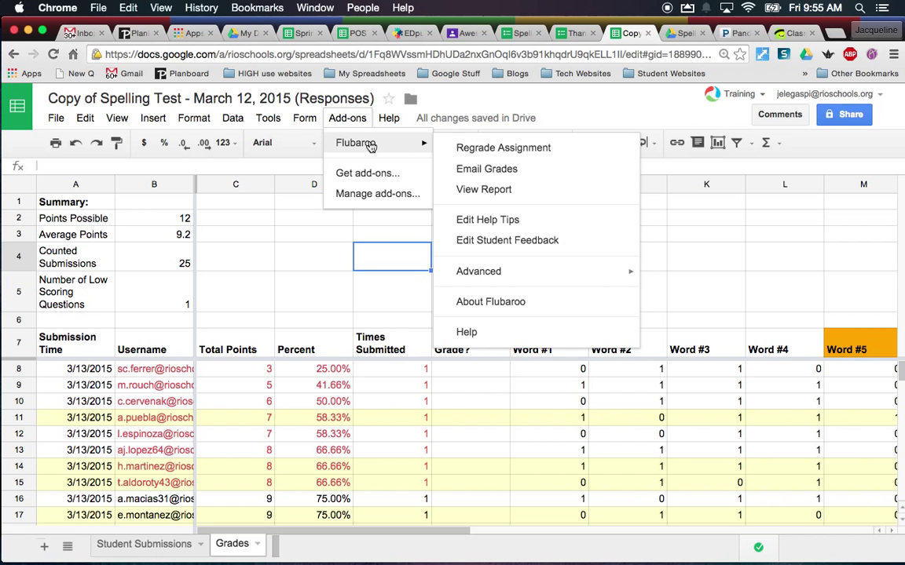
left_click(488, 170)
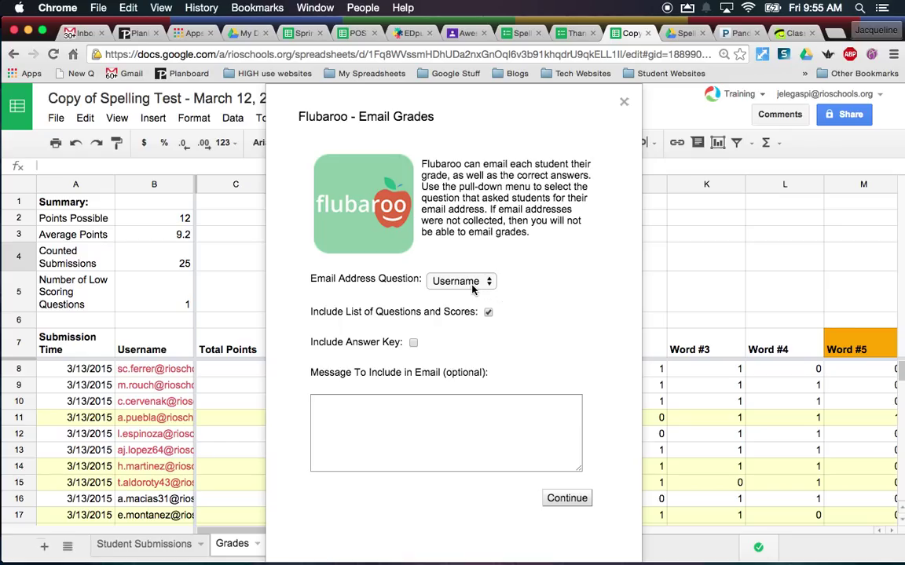
left_click(413, 343)
left_click(415, 413)
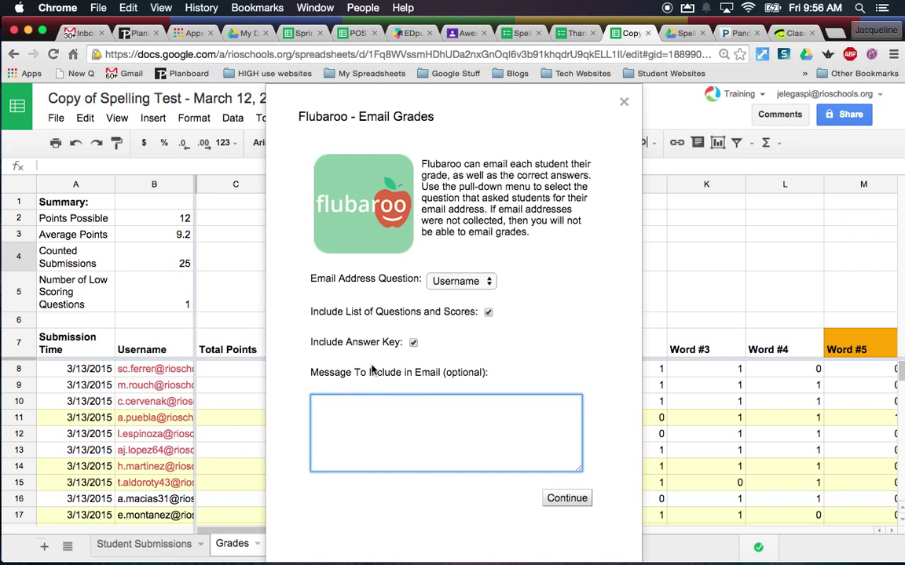
left_click(413, 343)
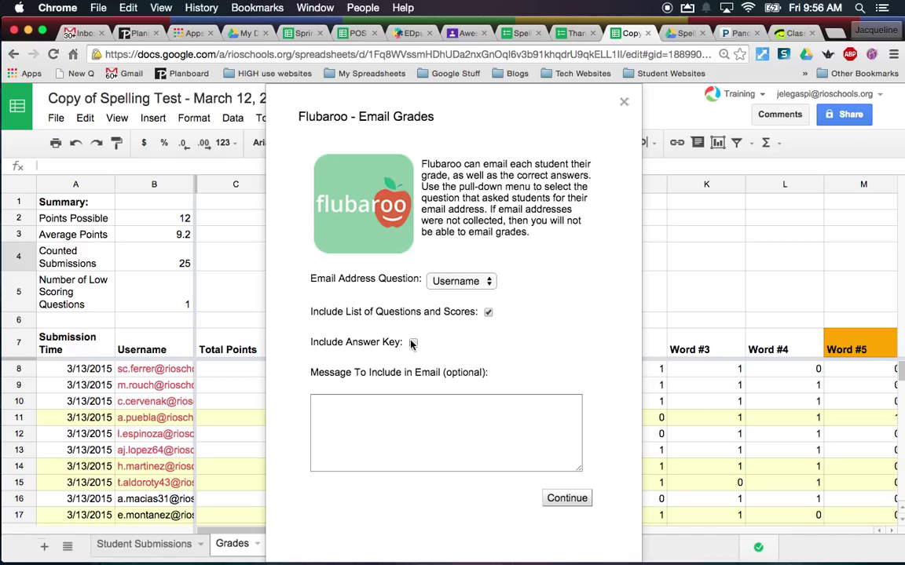
left_click(413, 343)
left_click(389, 416)
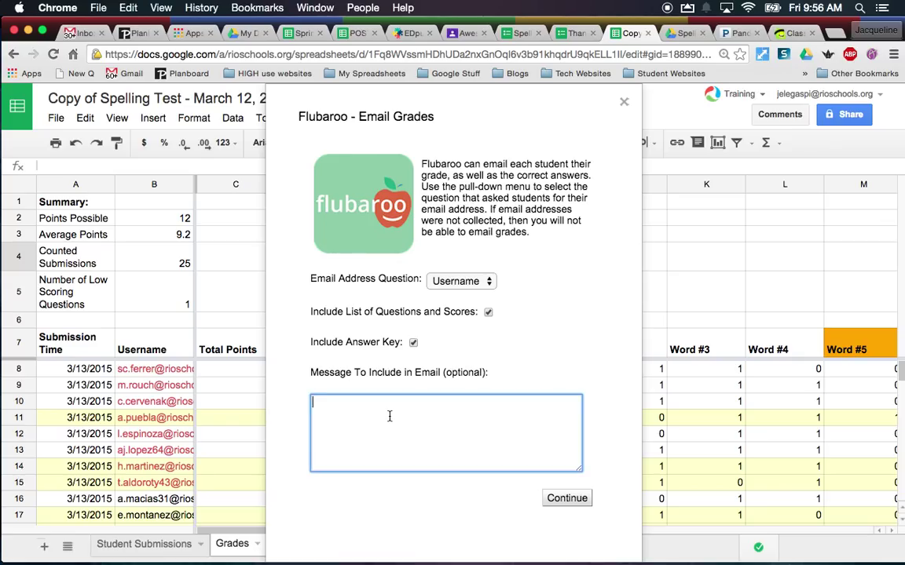
Add the note "Here is your score on today's spelling test." to the Flubaroo email and send all 25 grades
type("Here a")
key("BackSpace")
type("is your score on today's ")
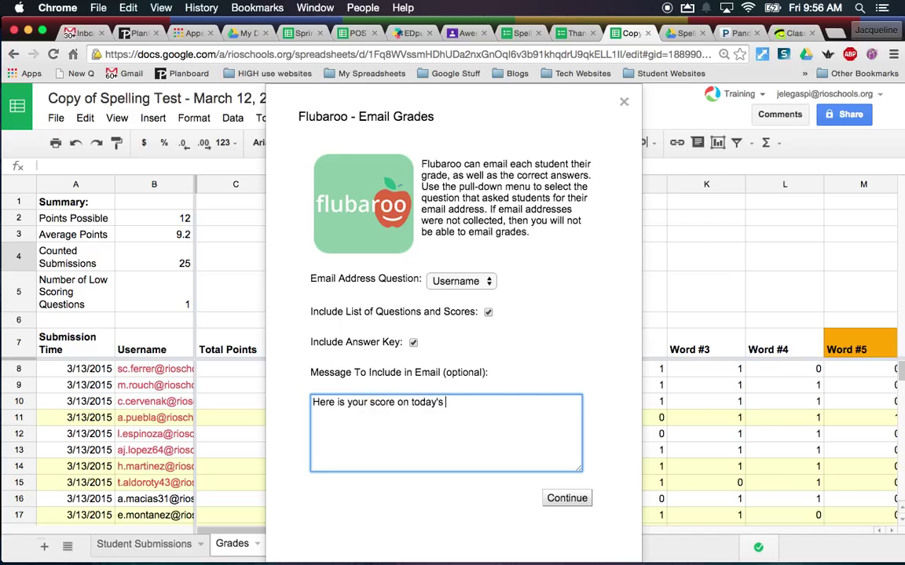
type("spelling test.")
left_click(567, 499)
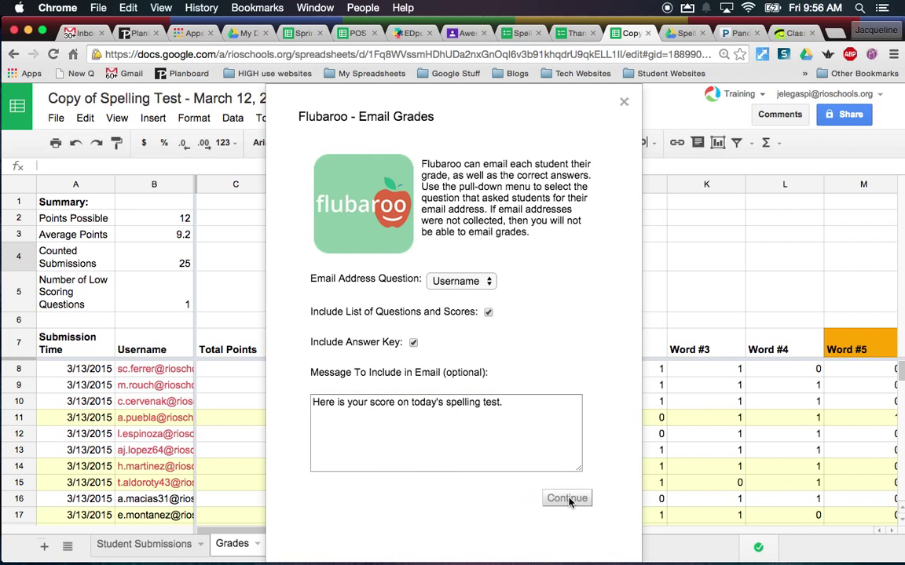